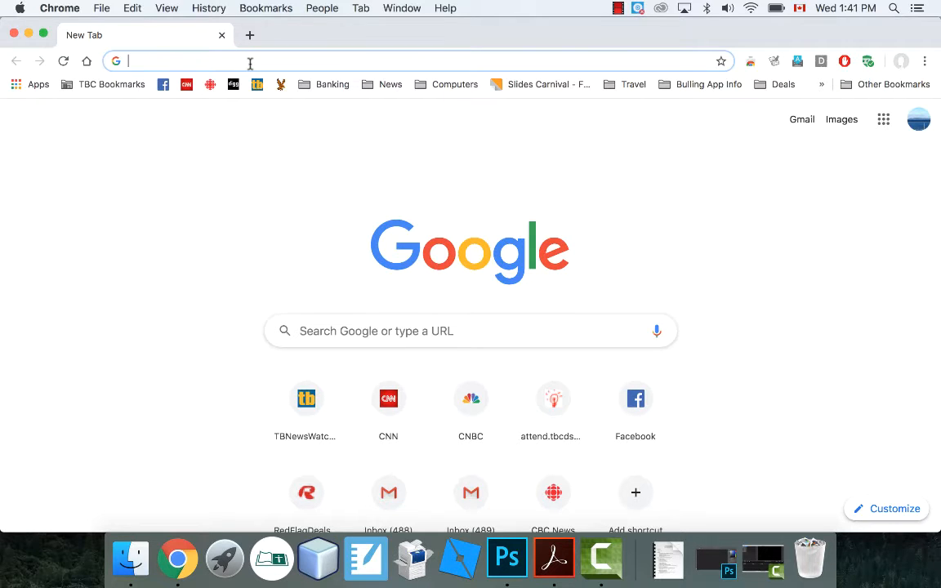
Step: Open dafont.com and browse the recently added fonts on its home page
{"action": "type", "text": "dafo"}
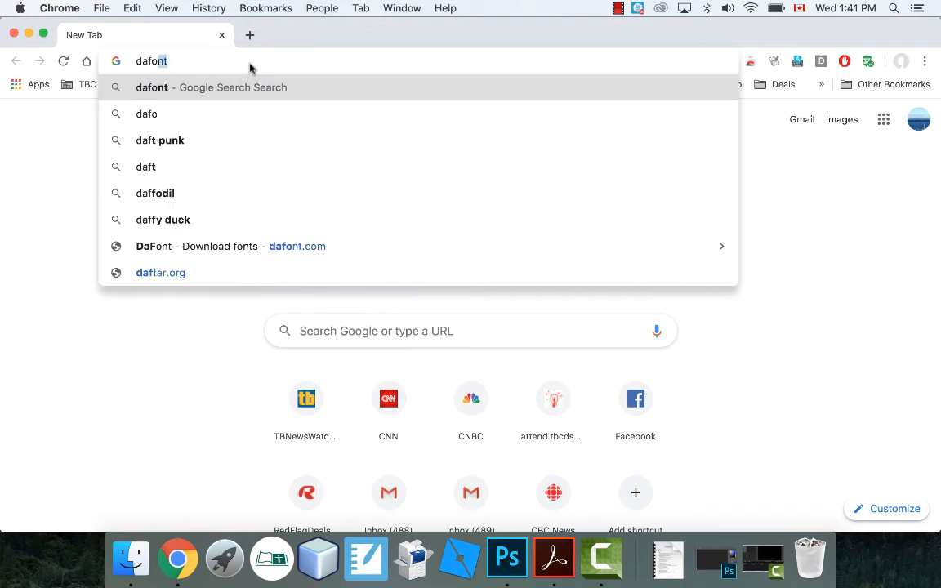
{"action": "type", "text": "nt.com"}
{"action": "key", "text": "Return"}
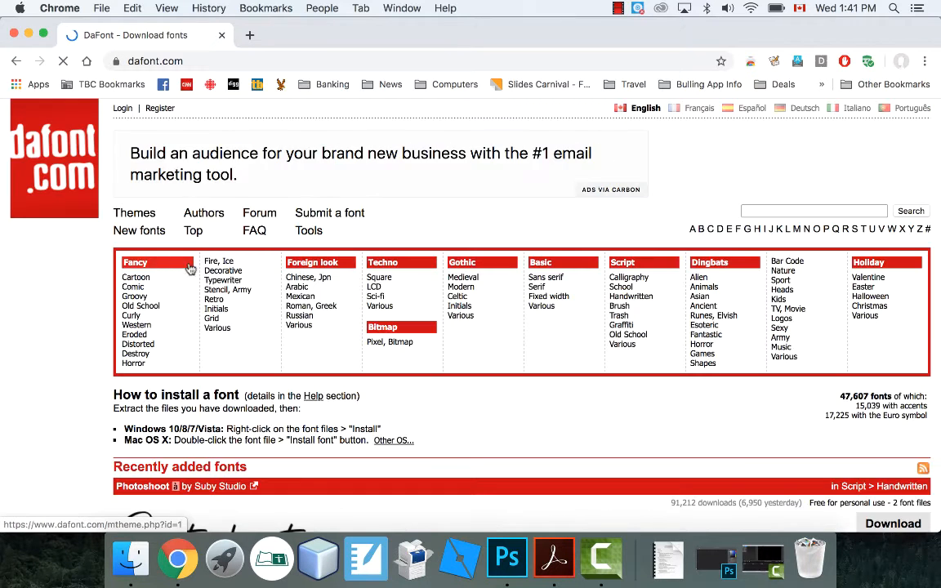
{"action": "scroll", "coordinate": [272, 317], "scroll_direction": "down", "scroll_amount": 8}
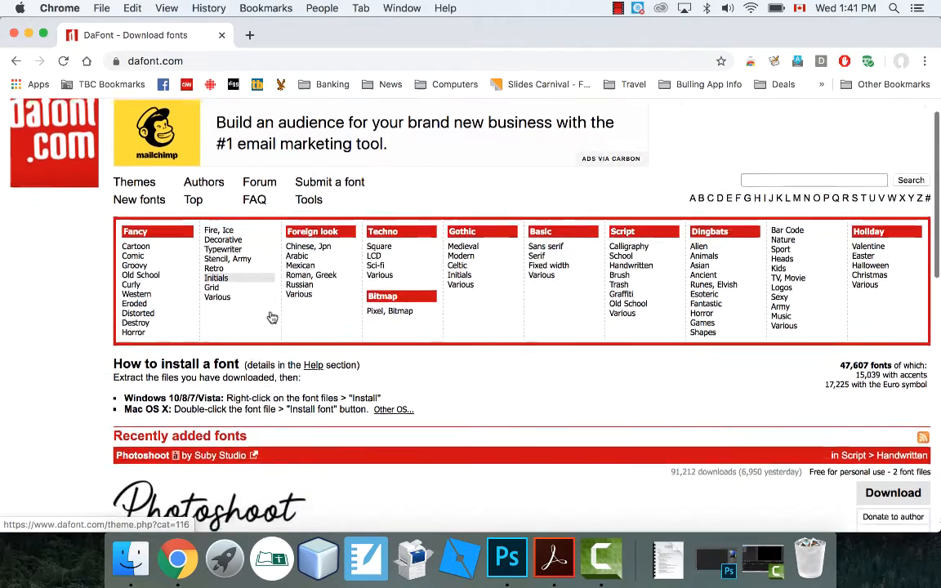
{"action": "scroll", "coordinate": [272, 317], "scroll_direction": "down", "scroll_amount": 7}
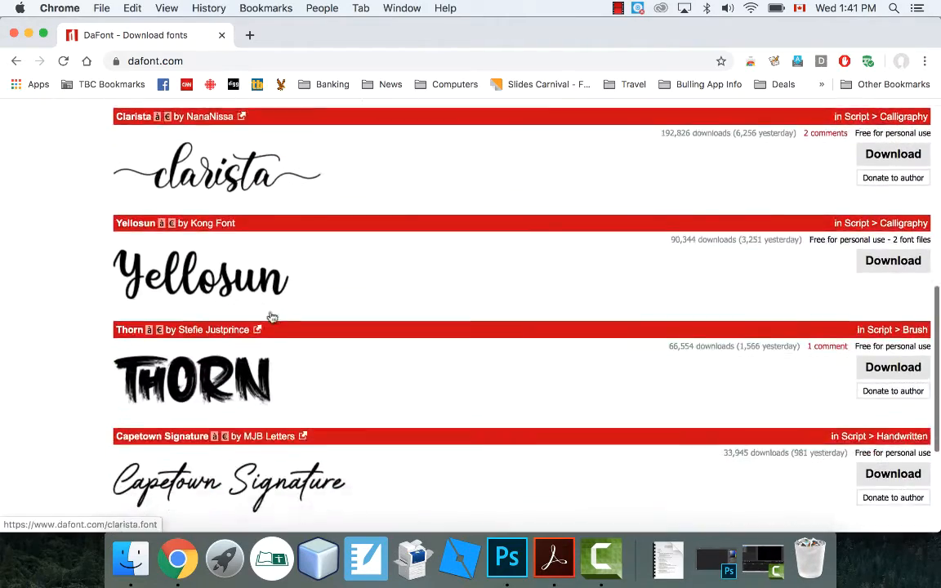
{"action": "scroll", "coordinate": [272, 317], "scroll_direction": "down", "scroll_amount": 2}
{"action": "scroll", "coordinate": [272, 317], "scroll_direction": "up", "scroll_amount": 17}
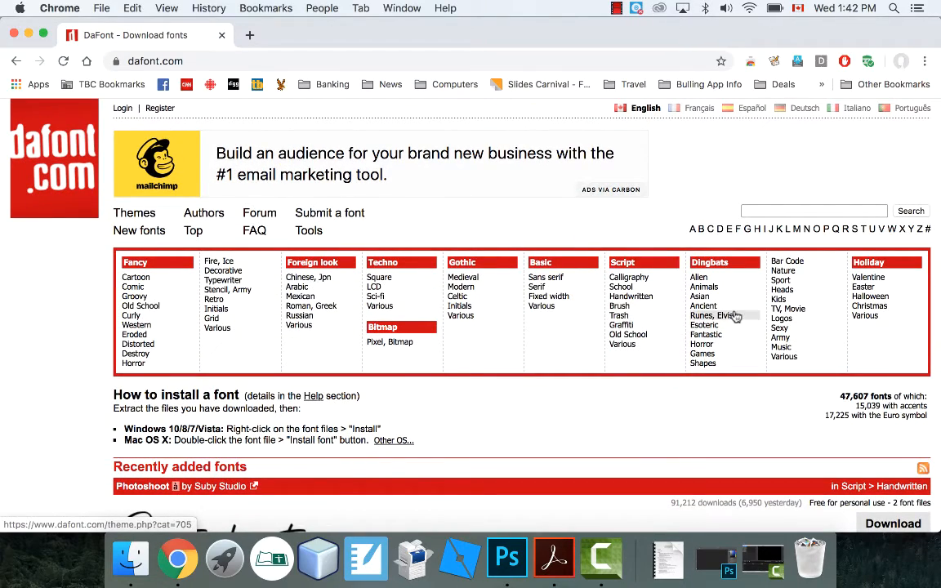
Step: Open the Dingbats > Sport category and look through its symbol fonts
{"action": "left_click", "coordinate": [781, 281]}
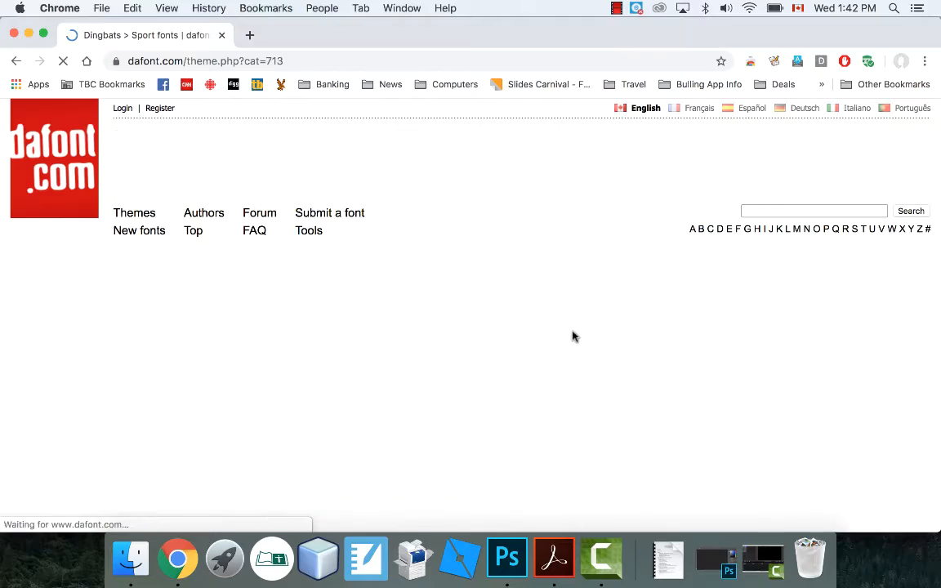
{"action": "scroll", "coordinate": [572, 336], "scroll_direction": "down", "scroll_amount": 10}
{"action": "scroll", "coordinate": [572, 336], "scroll_direction": "down", "scroll_amount": 15}
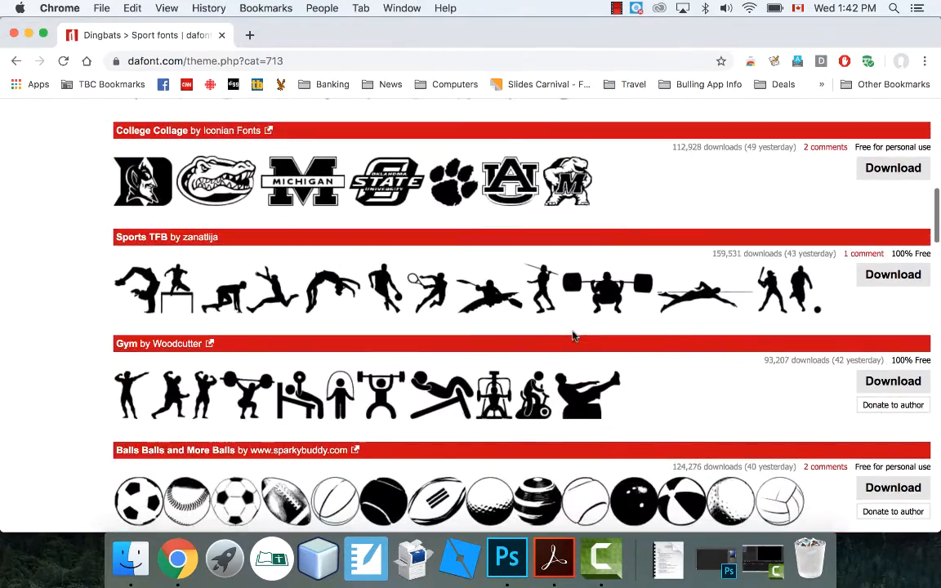
{"action": "scroll", "coordinate": [575, 338], "scroll_direction": "down", "scroll_amount": 15}
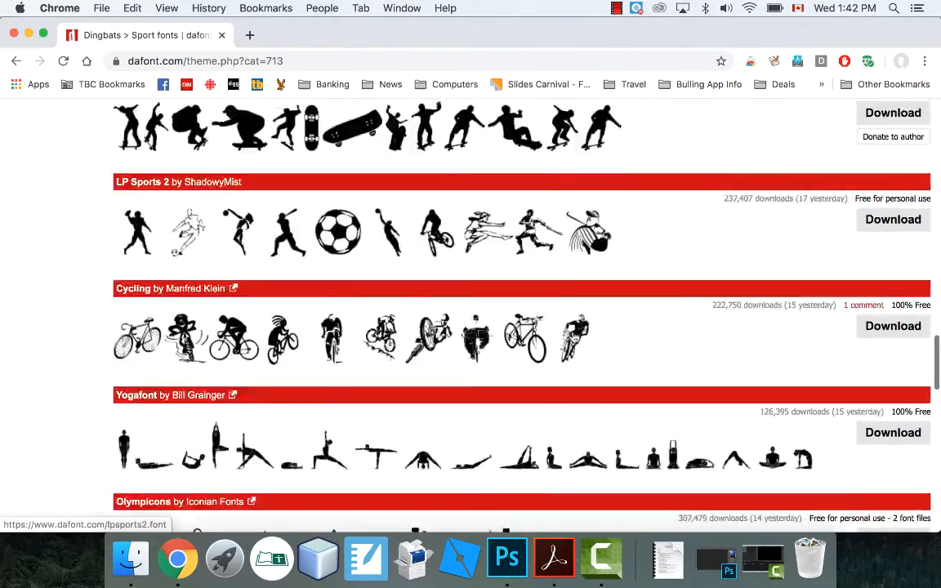
{"action": "scroll", "coordinate": [572, 335], "scroll_direction": "up", "scroll_amount": 20}
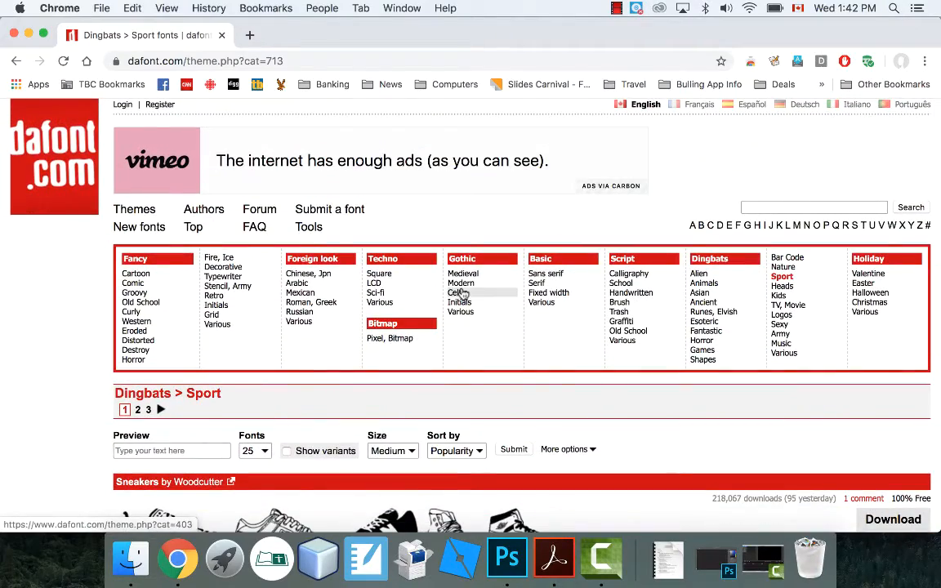
Step: Download the Middle Ages font from the Gothic > Medieval category, saving it to the Desktop as the zip archive middle_ages
{"action": "left_click", "coordinate": [463, 274]}
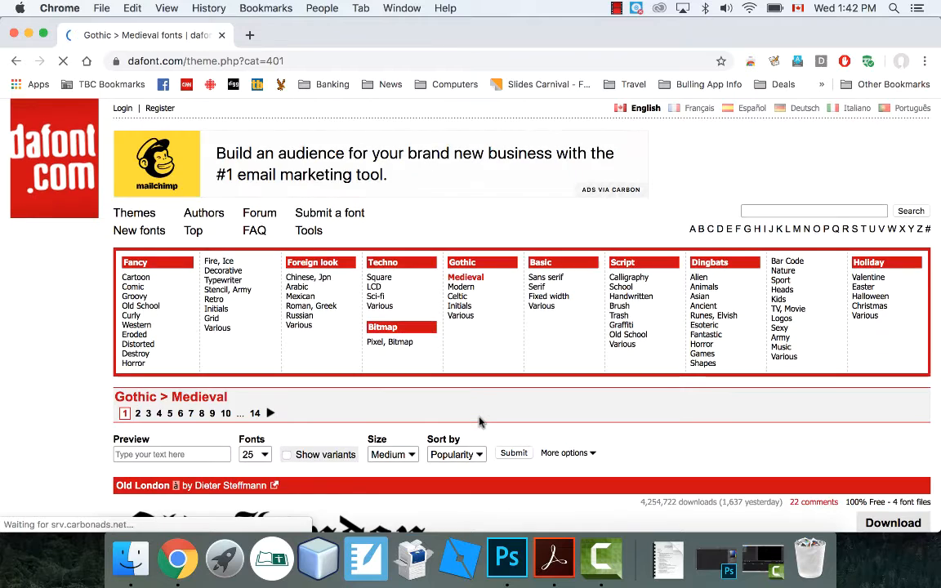
{"action": "scroll", "coordinate": [482, 421], "scroll_direction": "down", "scroll_amount": 6}
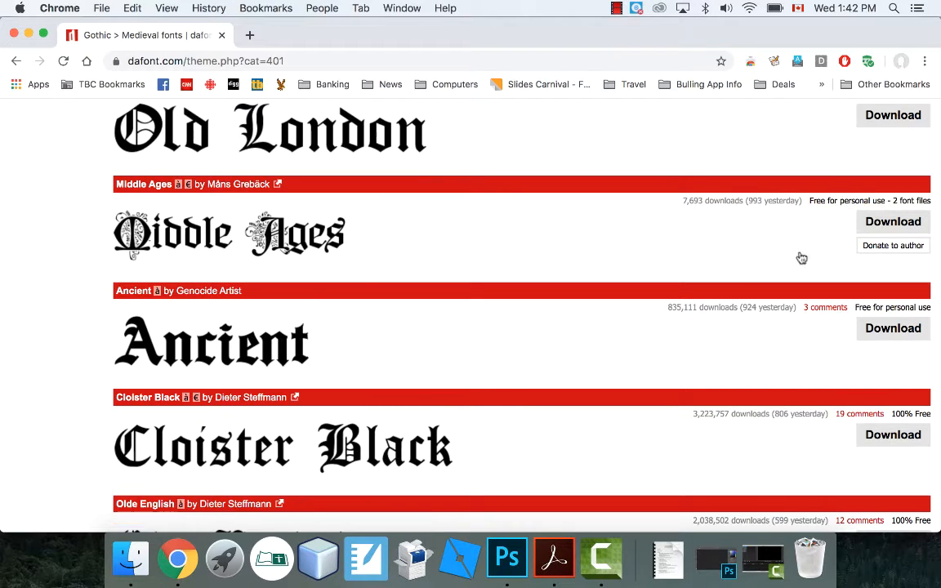
{"action": "scroll", "coordinate": [735, 278], "scroll_direction": "down", "scroll_amount": 2}
{"action": "scroll", "coordinate": [743, 194], "scroll_direction": "up", "scroll_amount": 1}
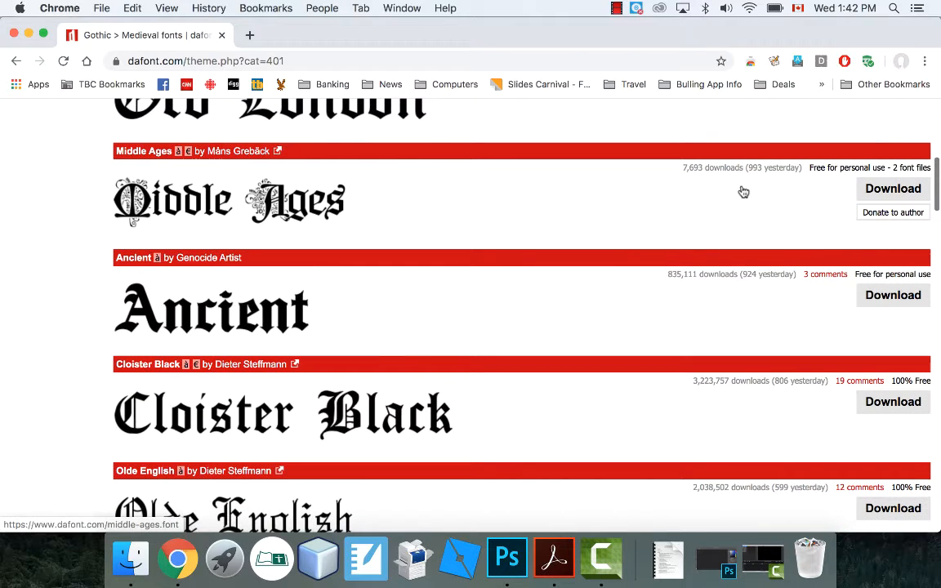
{"action": "left_click", "coordinate": [891, 193]}
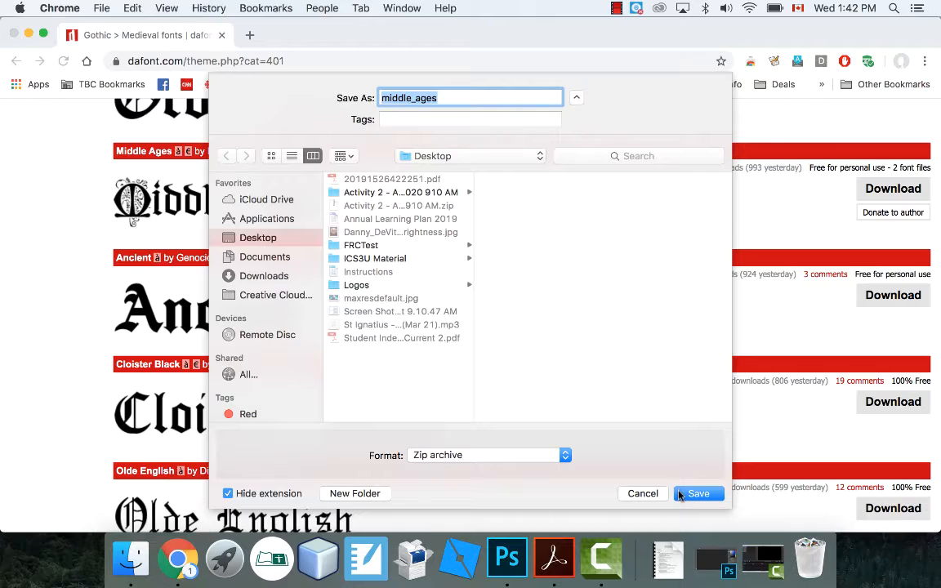
{"action": "key", "text": "Return"}
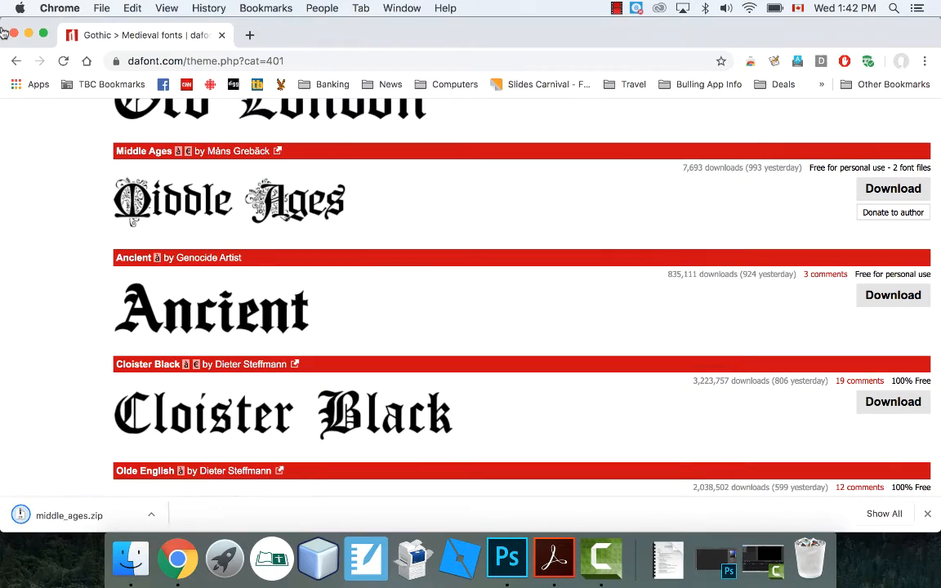
Step: Minimize the browser and extract the middle_ages.zip archive on the desktop
{"action": "left_click", "coordinate": [30, 33]}
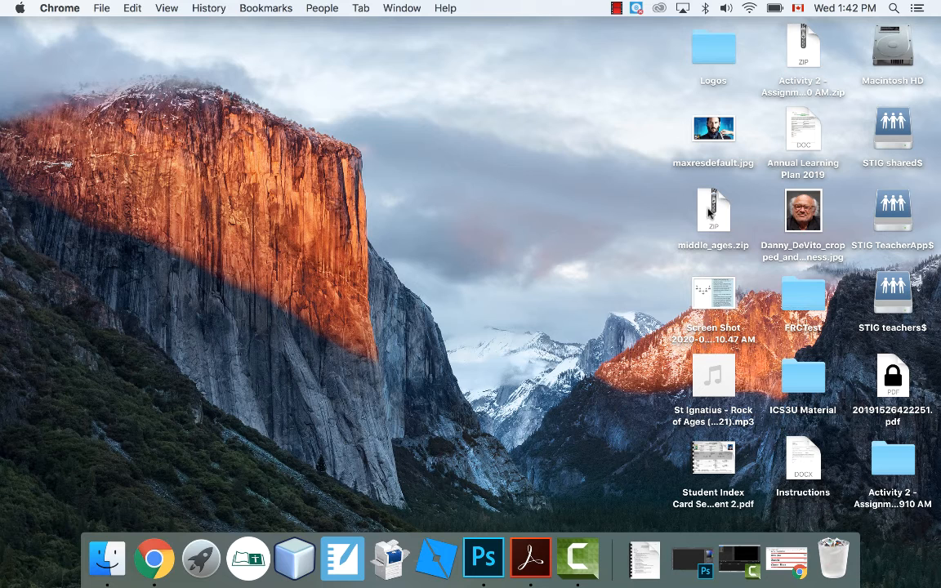
{"action": "left_click", "coordinate": [690, 246]}
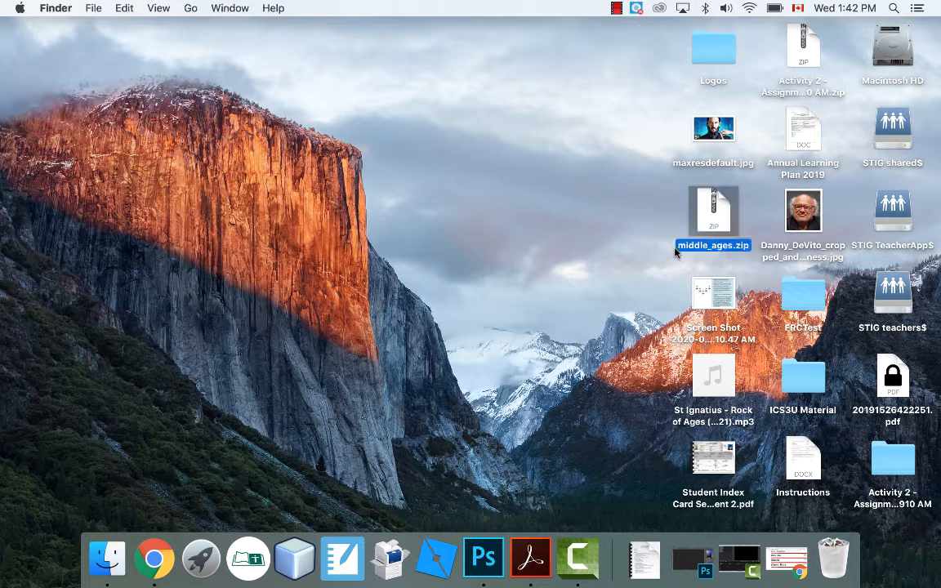
{"action": "double_click", "coordinate": [711, 211]}
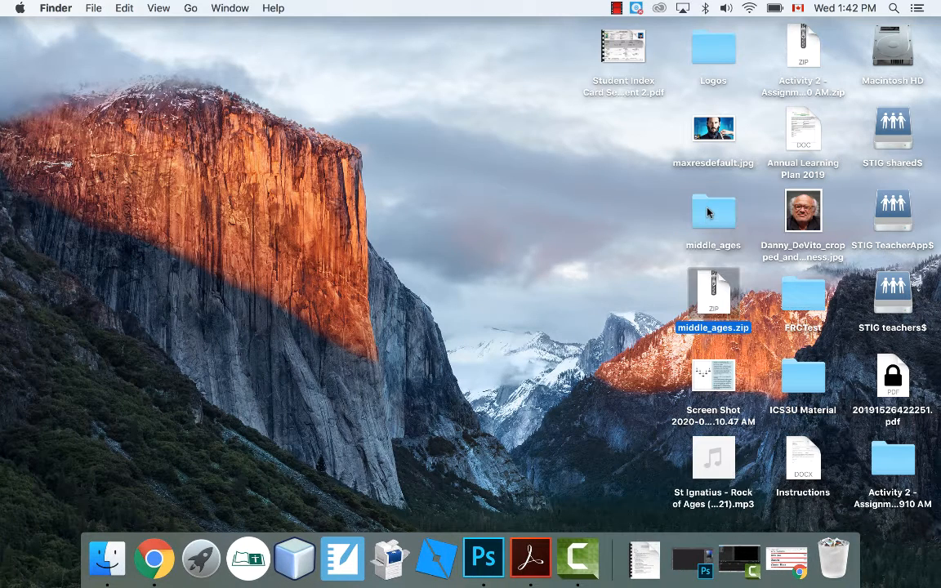
Step: Install the MiddleAges_PERSONAL_USE.ttf font from the extracted middle_ages folder
{"action": "double_click", "coordinate": [711, 210]}
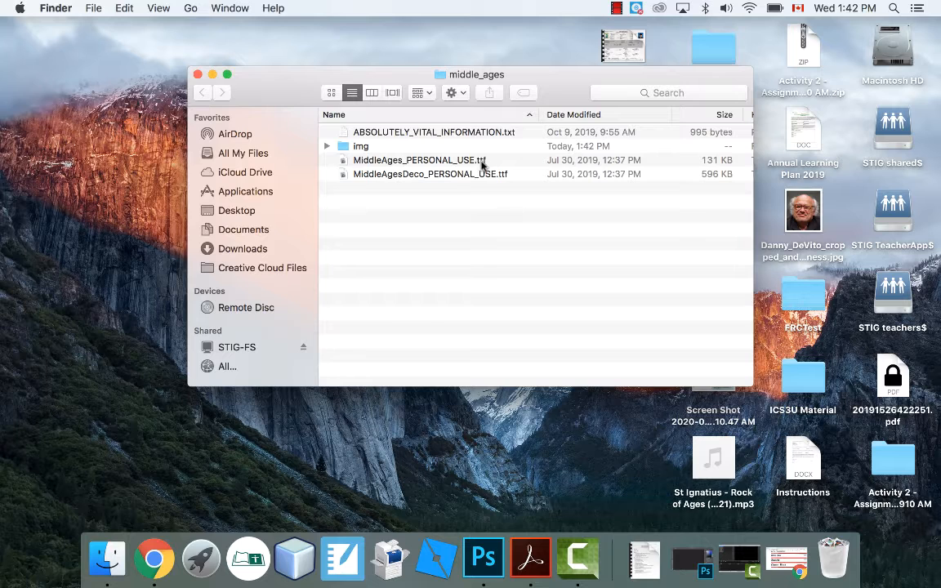
{"action": "double_click", "coordinate": [408, 161]}
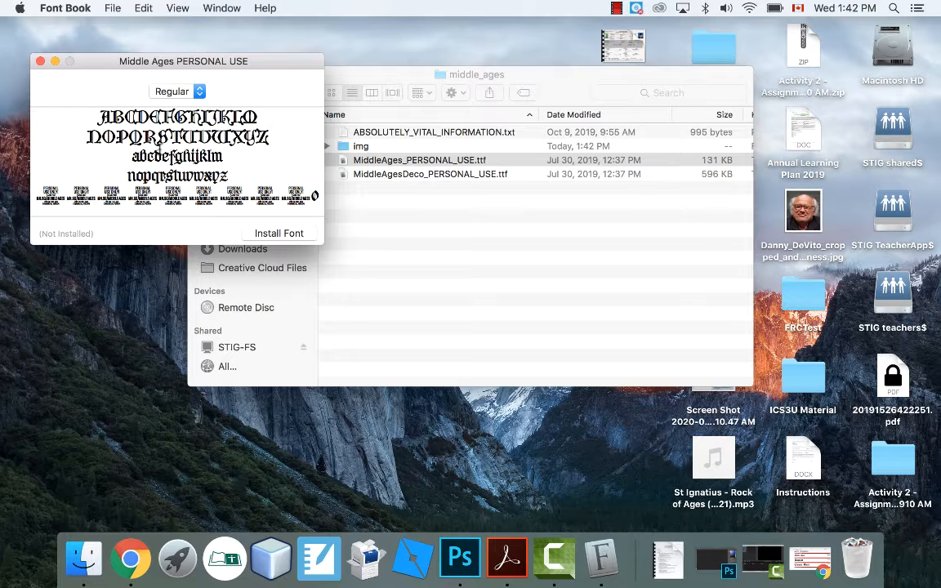
{"action": "left_click", "coordinate": [275, 235]}
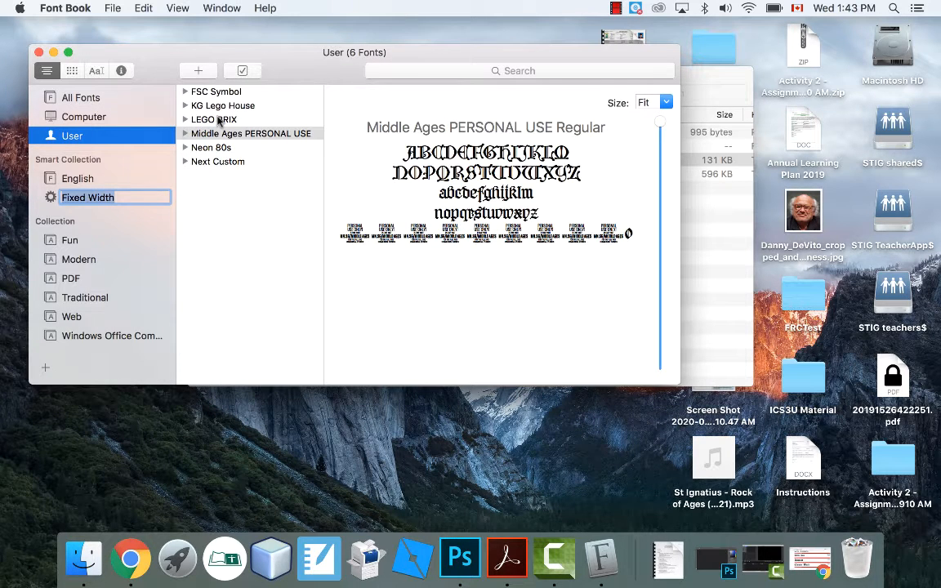
Step: Preview the installed user fonts, including KG Lego House, Next Custom and Middle Ages PERSONAL USE, and quit Font Book
{"action": "left_click", "coordinate": [219, 121]}
{"action": "left_click", "coordinate": [218, 106]}
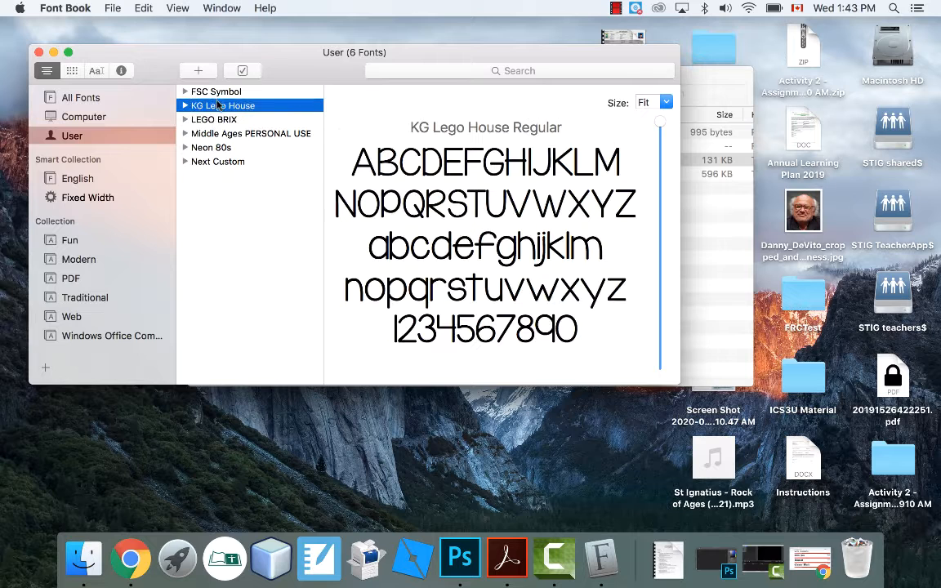
{"action": "left_click", "coordinate": [217, 162]}
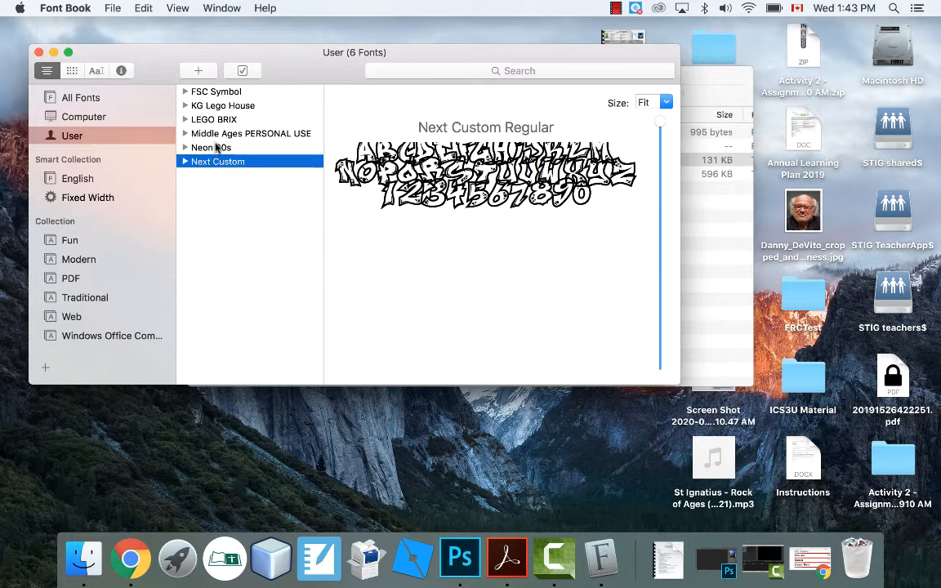
{"action": "left_click", "coordinate": [216, 148]}
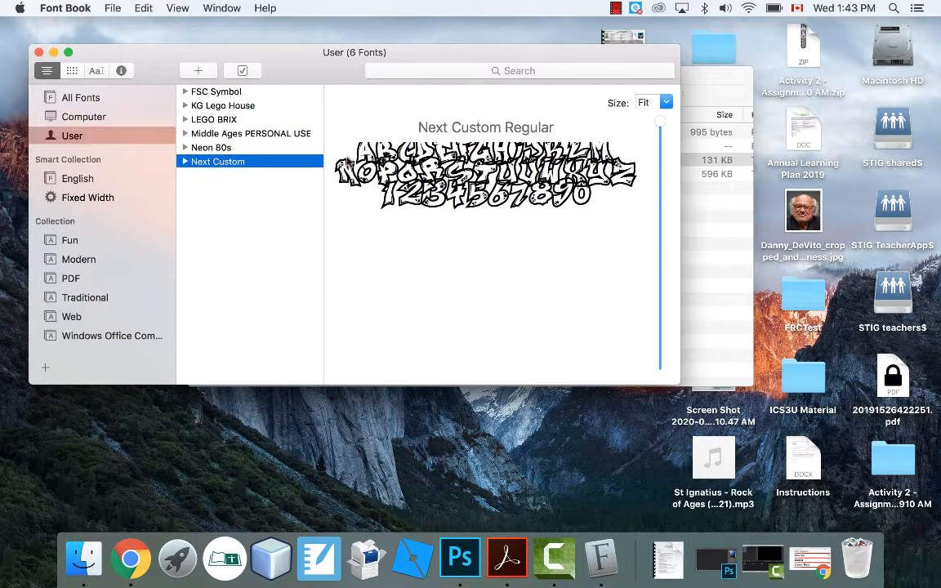
{"action": "left_click", "coordinate": [229, 135]}
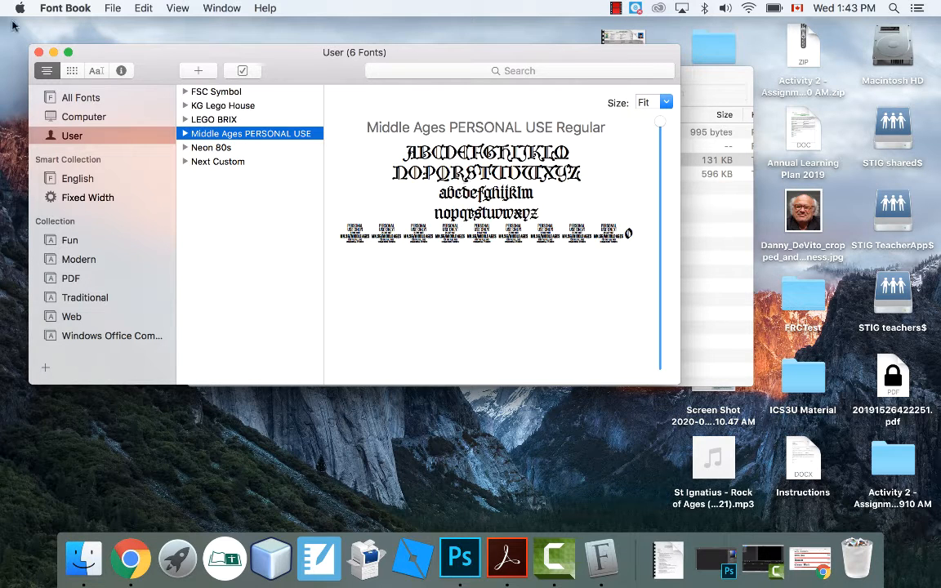
{"action": "key", "text": "super+q"}
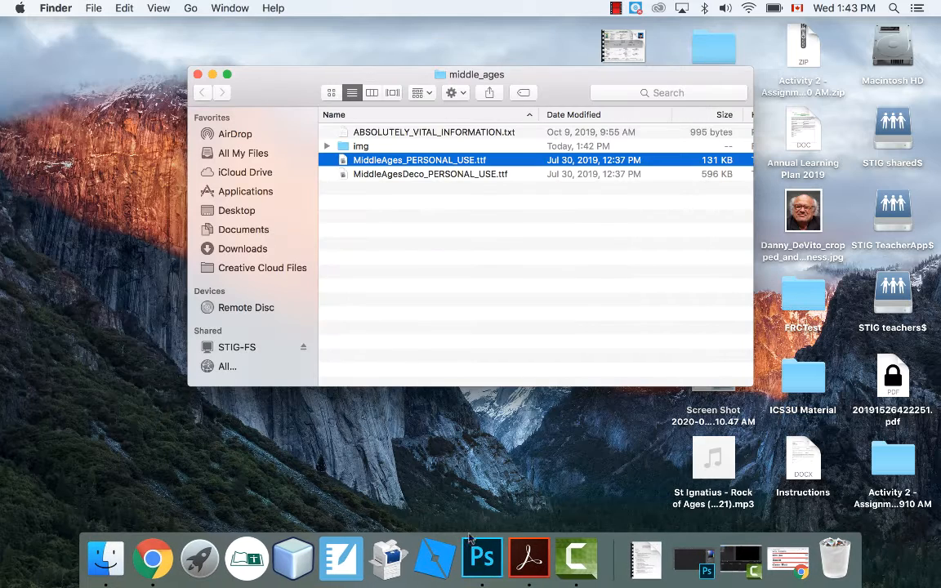
Step: Switch to Photoshop and create a 681 x 623 pixel RGB document at 72 pixels/inch with a white background
{"action": "left_click", "coordinate": [484, 559]}
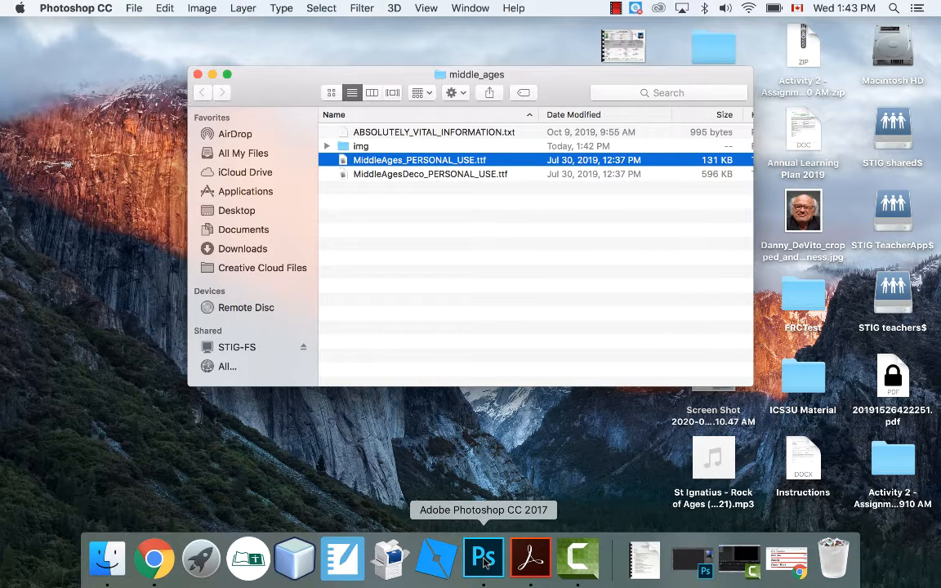
{"action": "left_click", "coordinate": [133, 7]}
{"action": "left_click", "coordinate": [390, 196]}
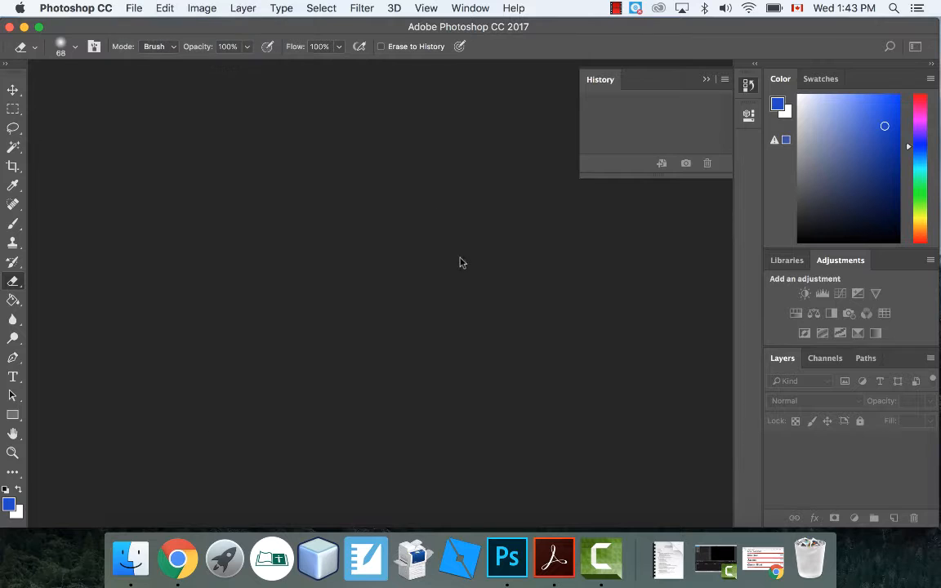
{"action": "key", "text": "super+n"}
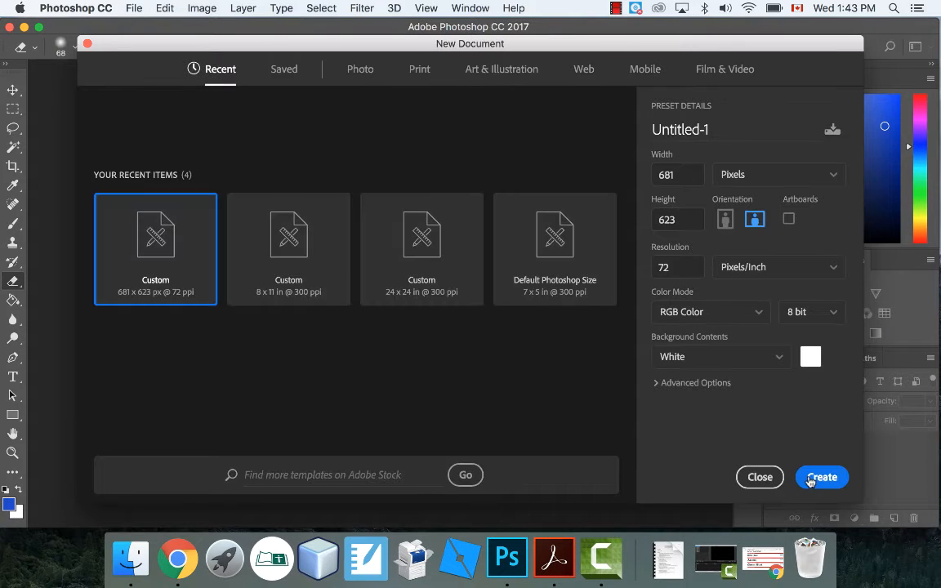
{"action": "left_click", "coordinate": [821, 478]}
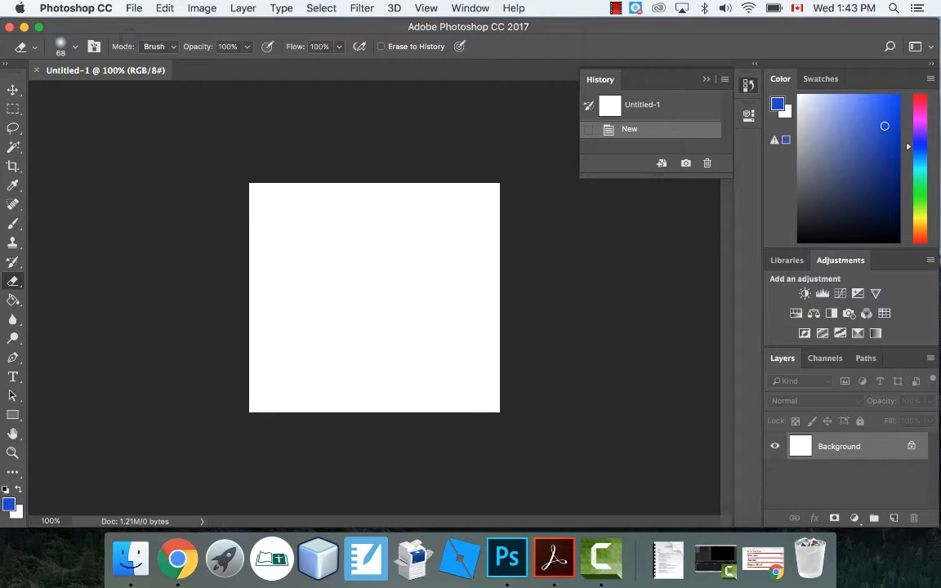
Step: Activate the Type tool and set its font to Middle Ages PERSONAL USE
{"action": "left_click", "coordinate": [12, 378]}
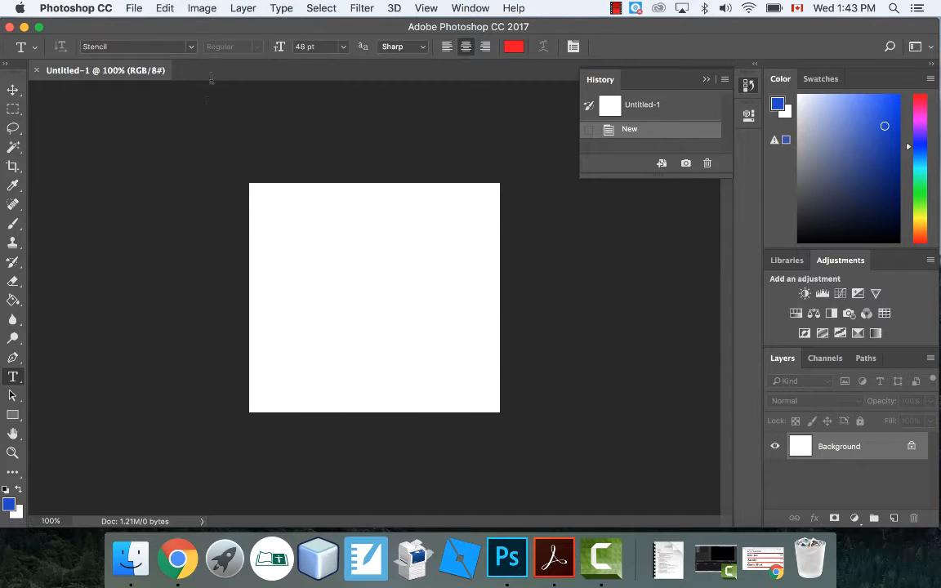
{"action": "left_click", "coordinate": [190, 47]}
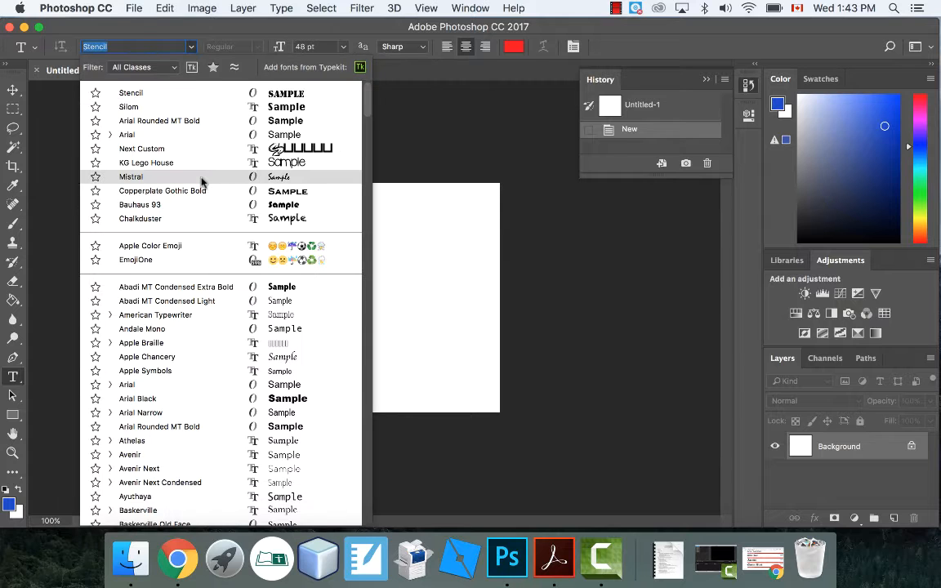
{"action": "scroll", "coordinate": [202, 181], "scroll_direction": "down", "scroll_amount": 2}
{"action": "scroll", "coordinate": [201, 181], "scroll_direction": "up", "scroll_amount": 2}
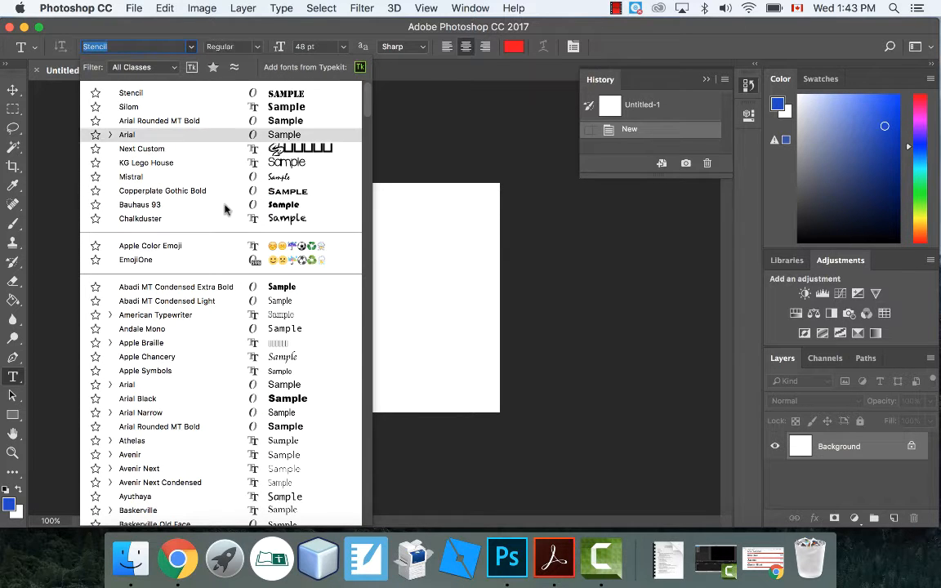
{"action": "scroll", "coordinate": [225, 210], "scroll_direction": "down", "scroll_amount": 10}
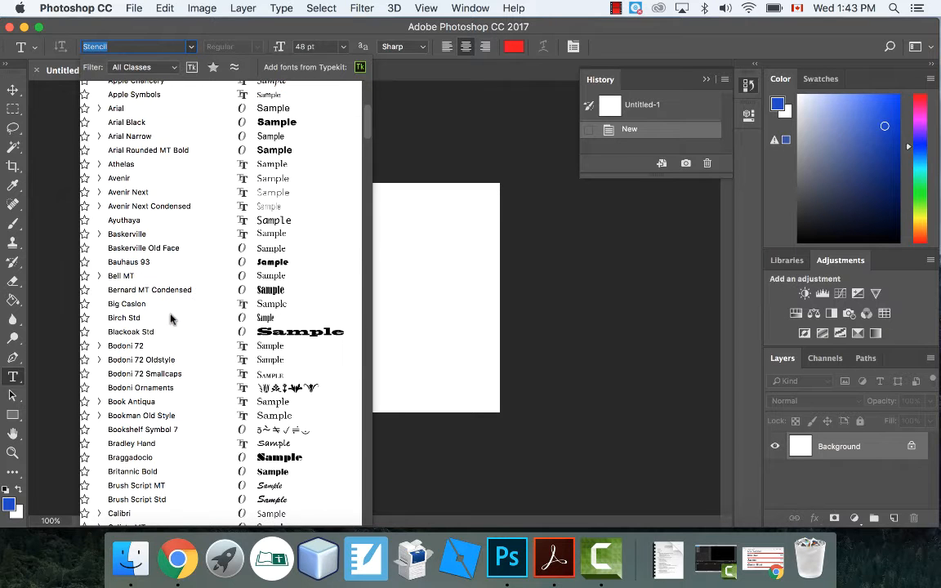
{"action": "scroll", "coordinate": [171, 343], "scroll_direction": "down", "scroll_amount": 10}
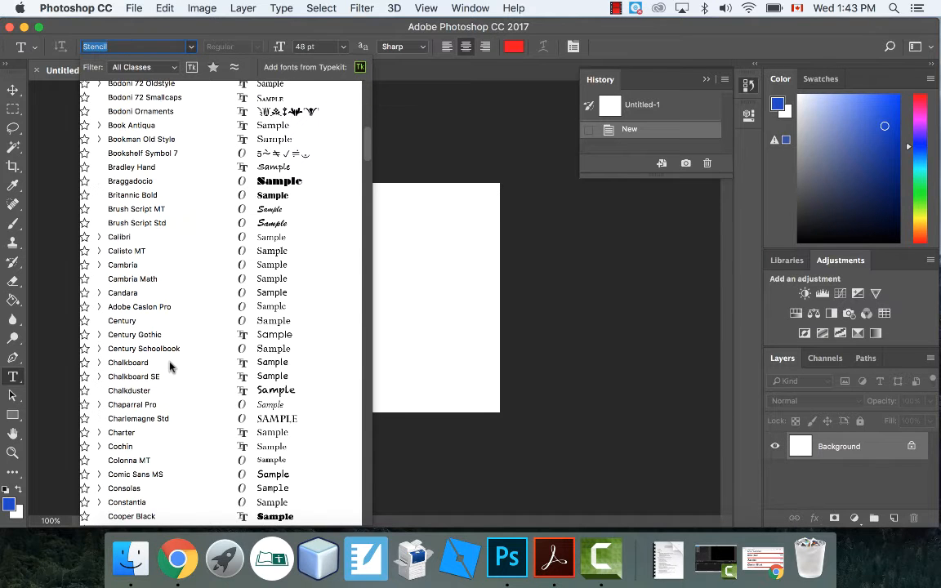
{"action": "scroll", "coordinate": [234, 335], "scroll_direction": "down", "scroll_amount": 12}
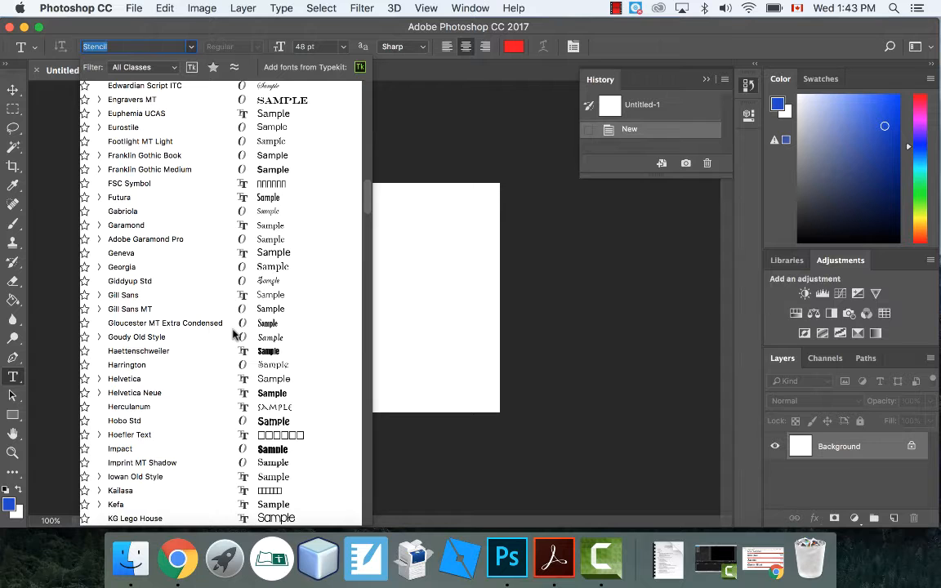
{"action": "scroll", "coordinate": [212, 327], "scroll_direction": "down", "scroll_amount": 12}
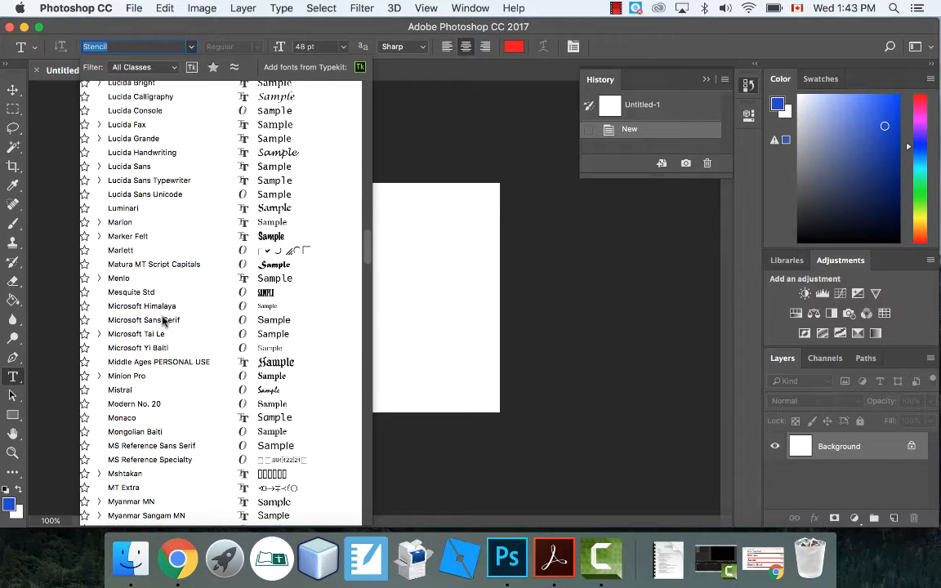
{"action": "scroll", "coordinate": [163, 321], "scroll_direction": "down", "scroll_amount": 15}
{"action": "scroll", "coordinate": [163, 321], "scroll_direction": "up", "scroll_amount": 11}
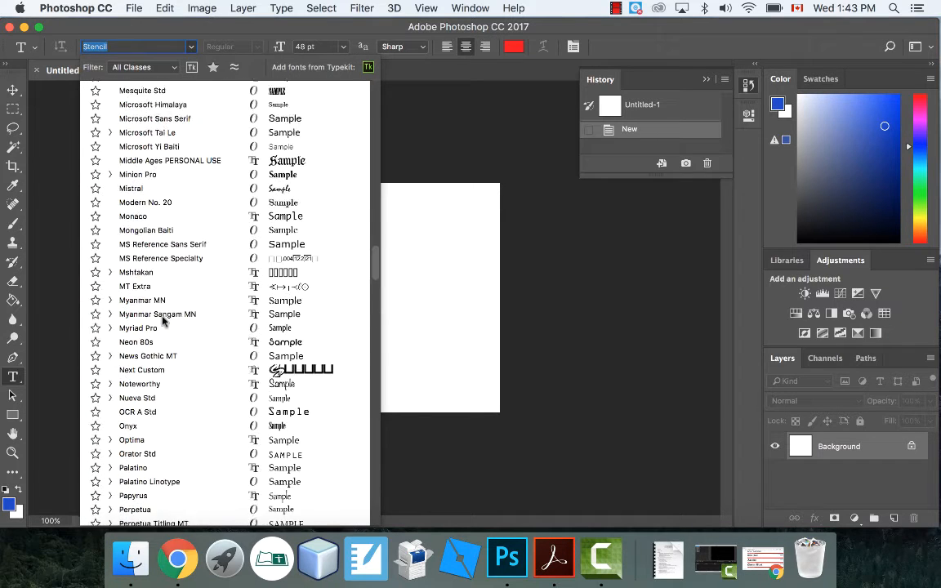
{"action": "scroll", "coordinate": [163, 321], "scroll_direction": "up", "scroll_amount": 13}
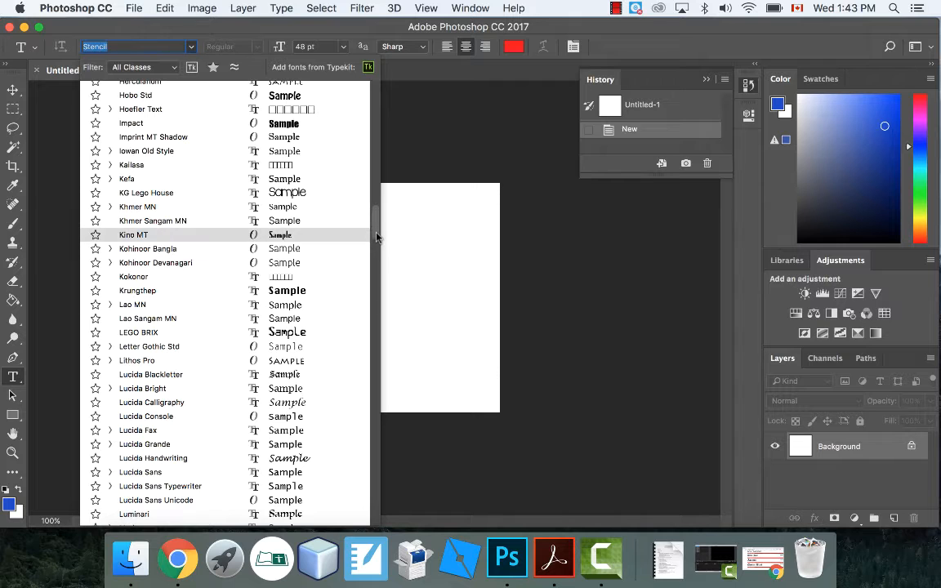
{"action": "scroll", "coordinate": [375, 255], "scroll_direction": "down", "scroll_amount": 8}
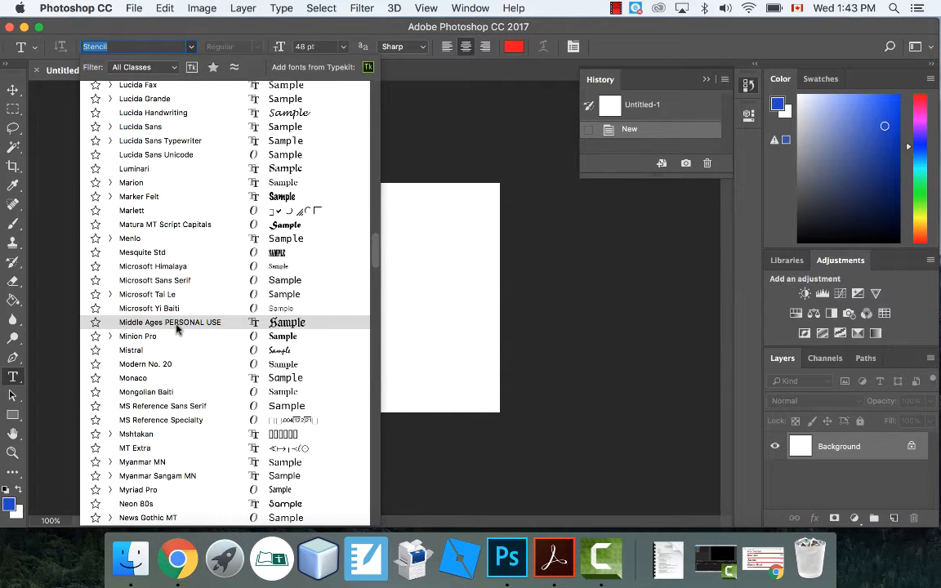
{"action": "left_click", "coordinate": [175, 324]}
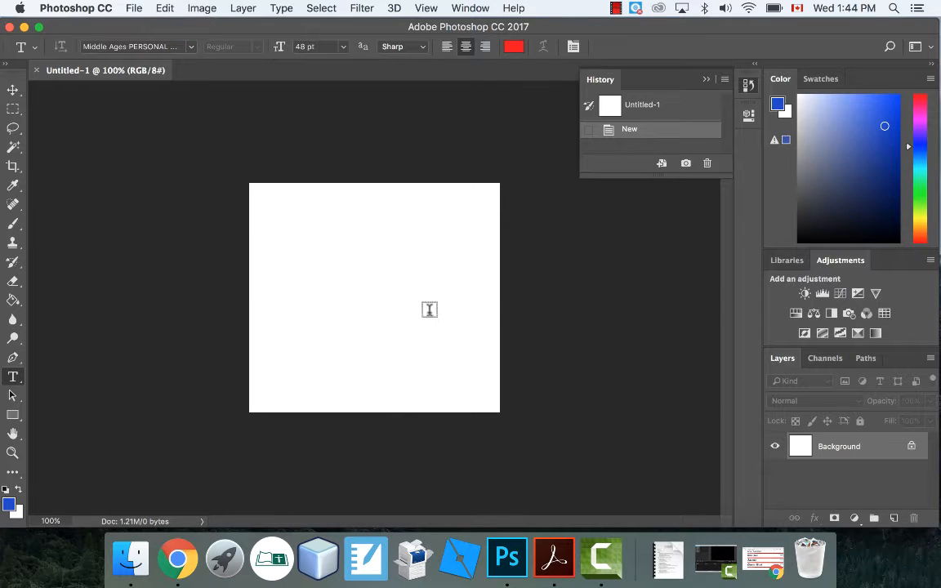
Step: Draw a text box across the upper and middle part of the canvas and enter "This is a test"
{"action": "left_click_drag", "start_coordinate": [265, 223], "coordinate": [480, 344]}
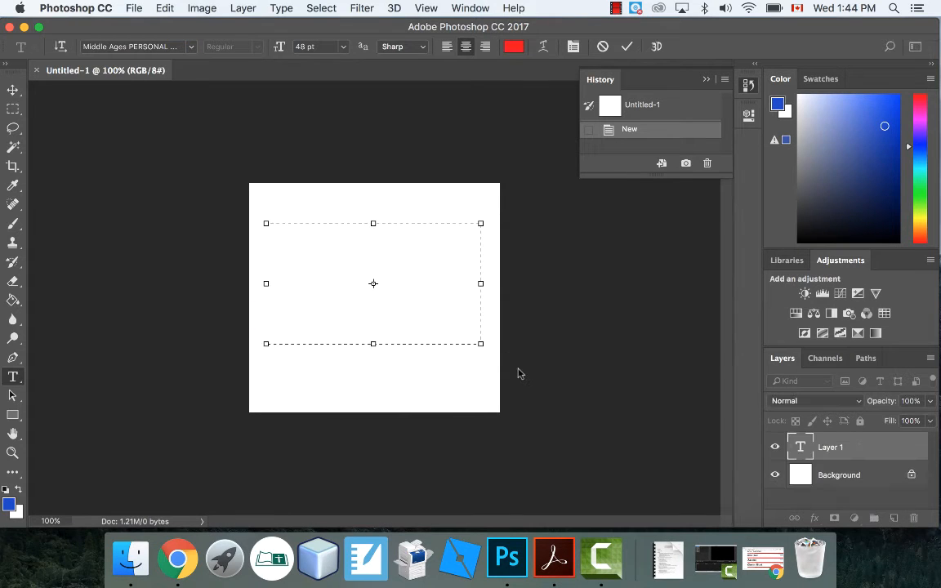
{"action": "type", "text": "This is a"}
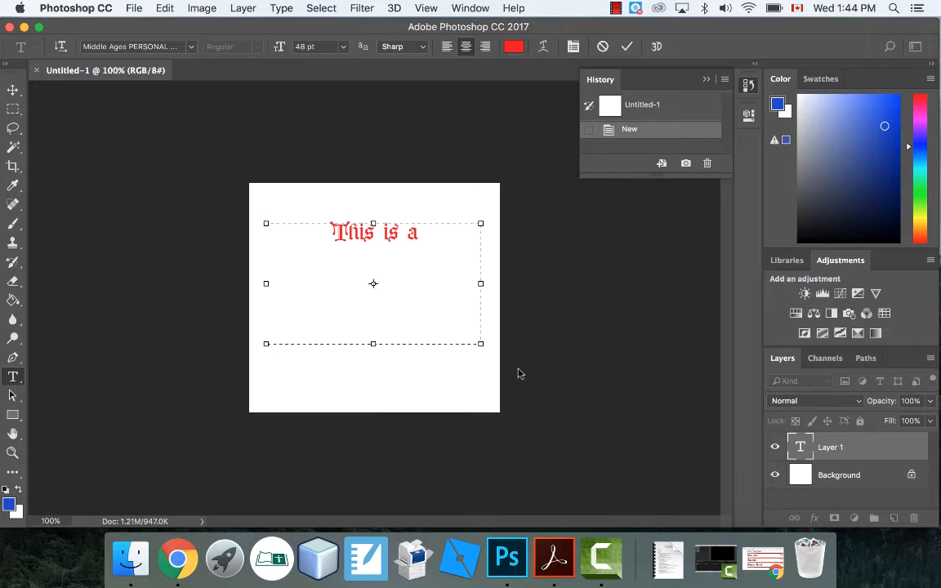
{"action": "type", "text": " test"}
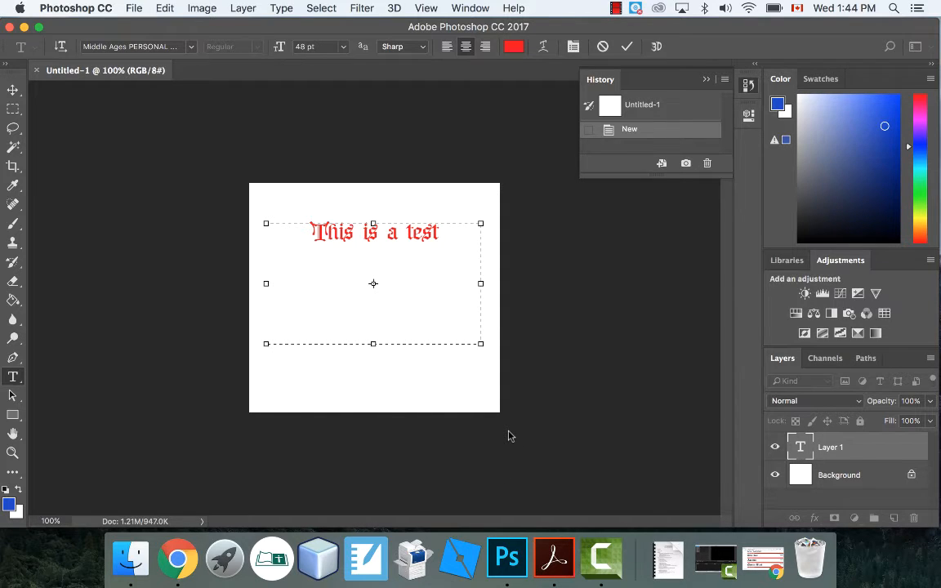
Step: Switch to Chrome and look over the font categories and the Gothic > Medieval font list on dafont.com
{"action": "left_click", "coordinate": [764, 560]}
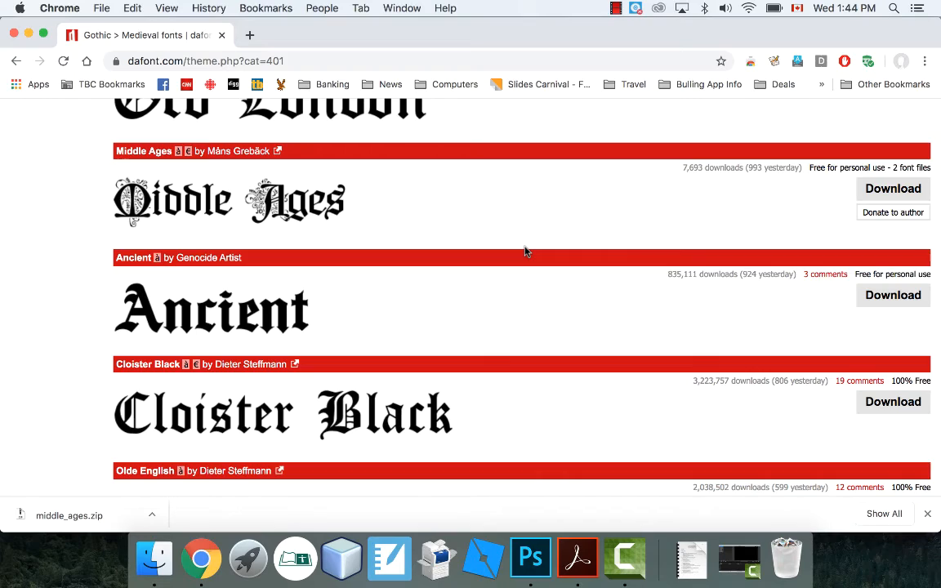
{"action": "scroll", "coordinate": [524, 251], "scroll_direction": "up", "scroll_amount": 5}
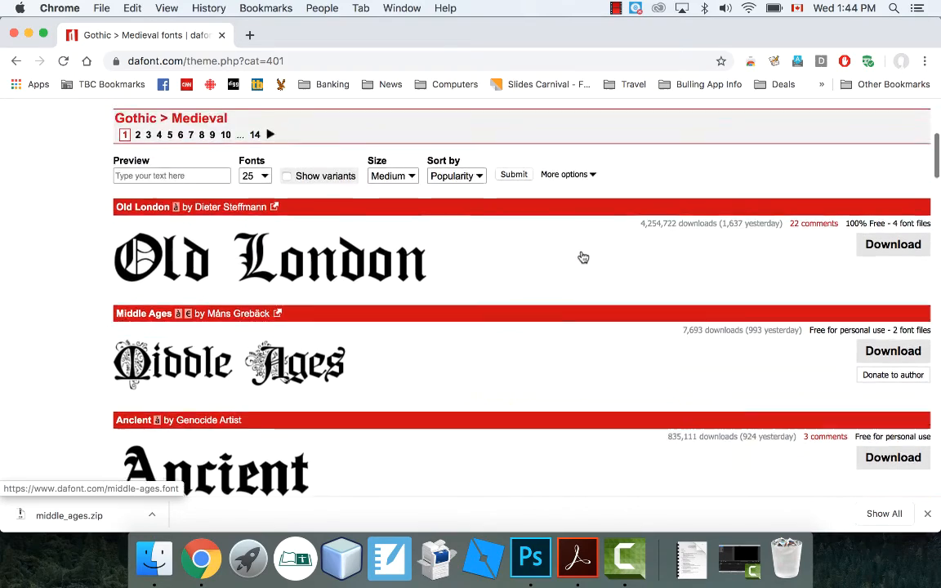
{"action": "scroll", "coordinate": [584, 257], "scroll_direction": "up", "scroll_amount": 8}
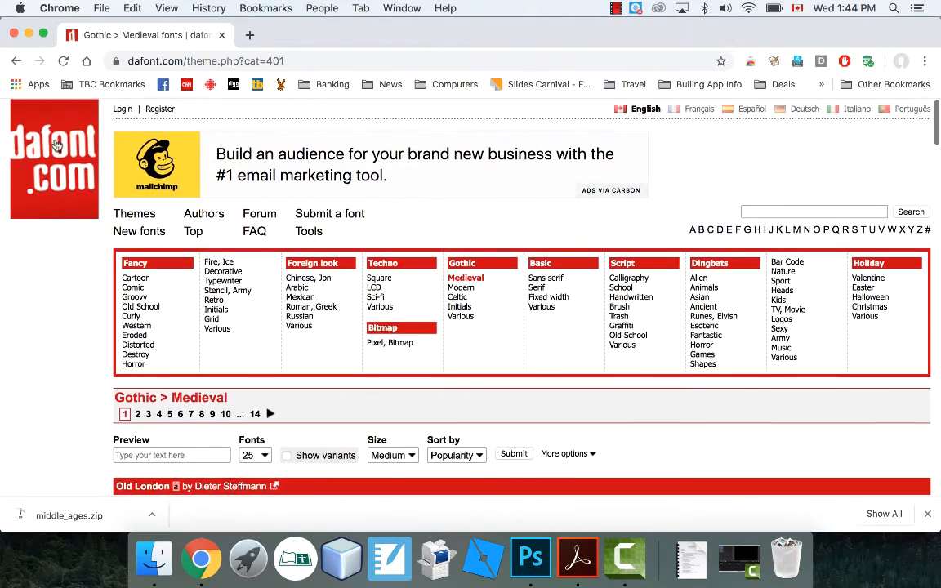
{"action": "scroll", "coordinate": [477, 358], "scroll_direction": "down", "scroll_amount": 2}
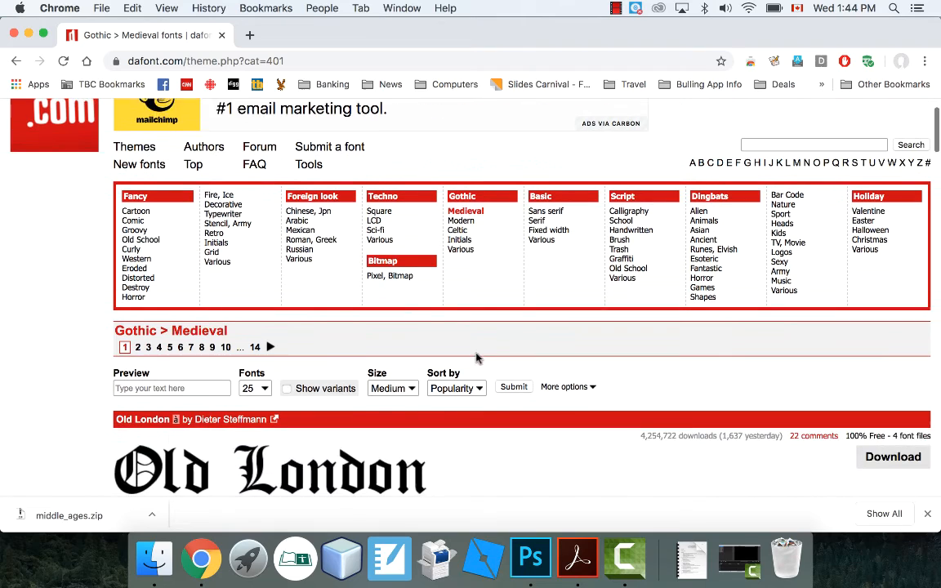
{"action": "scroll", "coordinate": [490, 391], "scroll_direction": "down", "scroll_amount": 5}
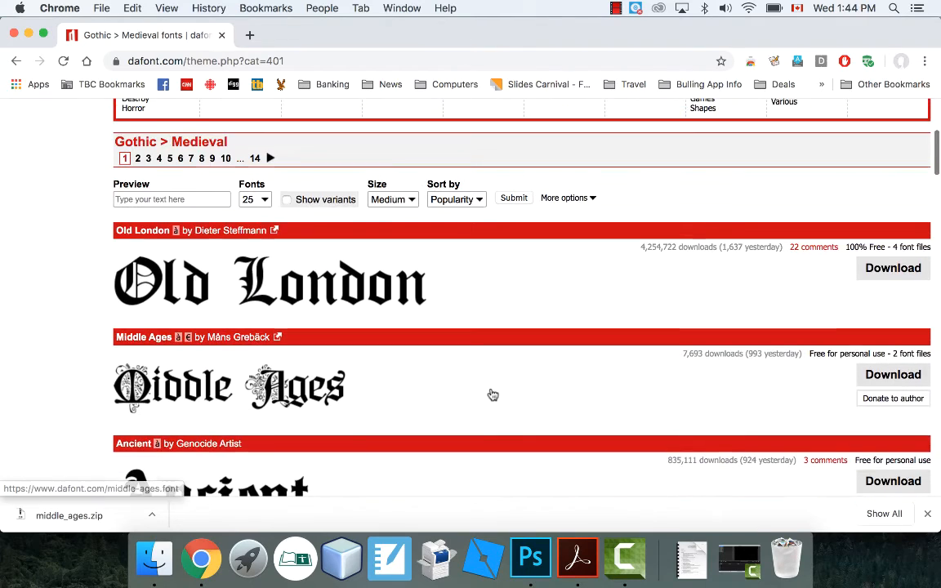
{"action": "scroll", "coordinate": [492, 396], "scroll_direction": "down", "scroll_amount": 4}
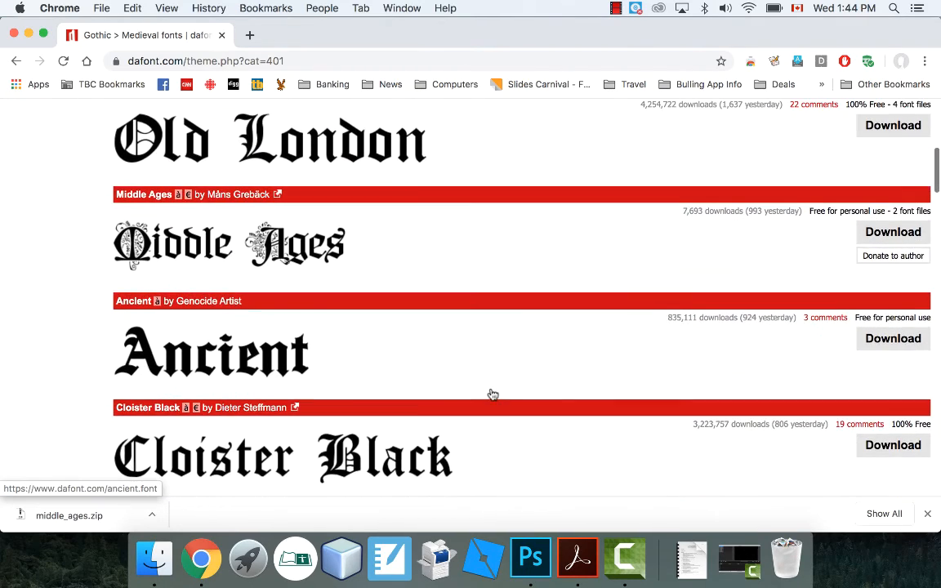
{"action": "scroll", "coordinate": [492, 393], "scroll_direction": "down", "scroll_amount": 2}
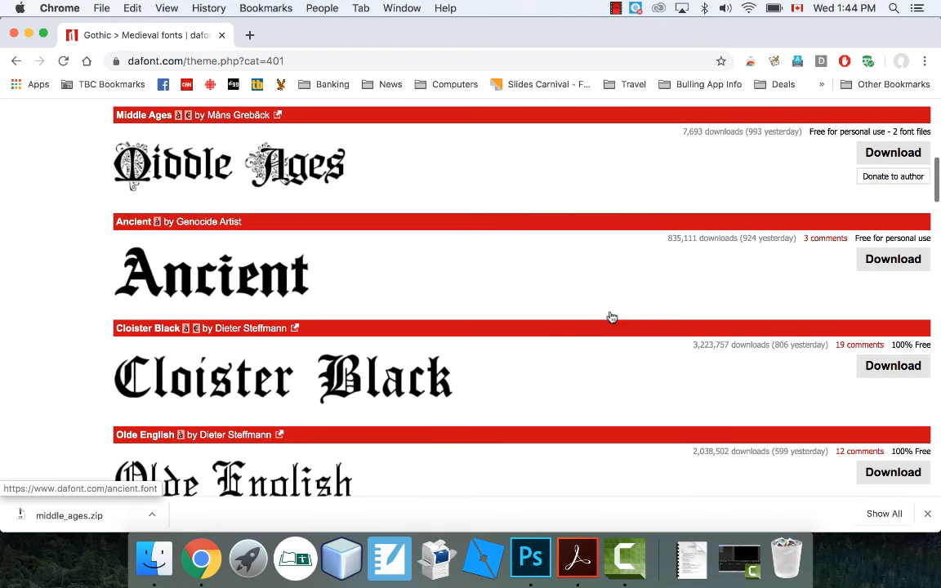